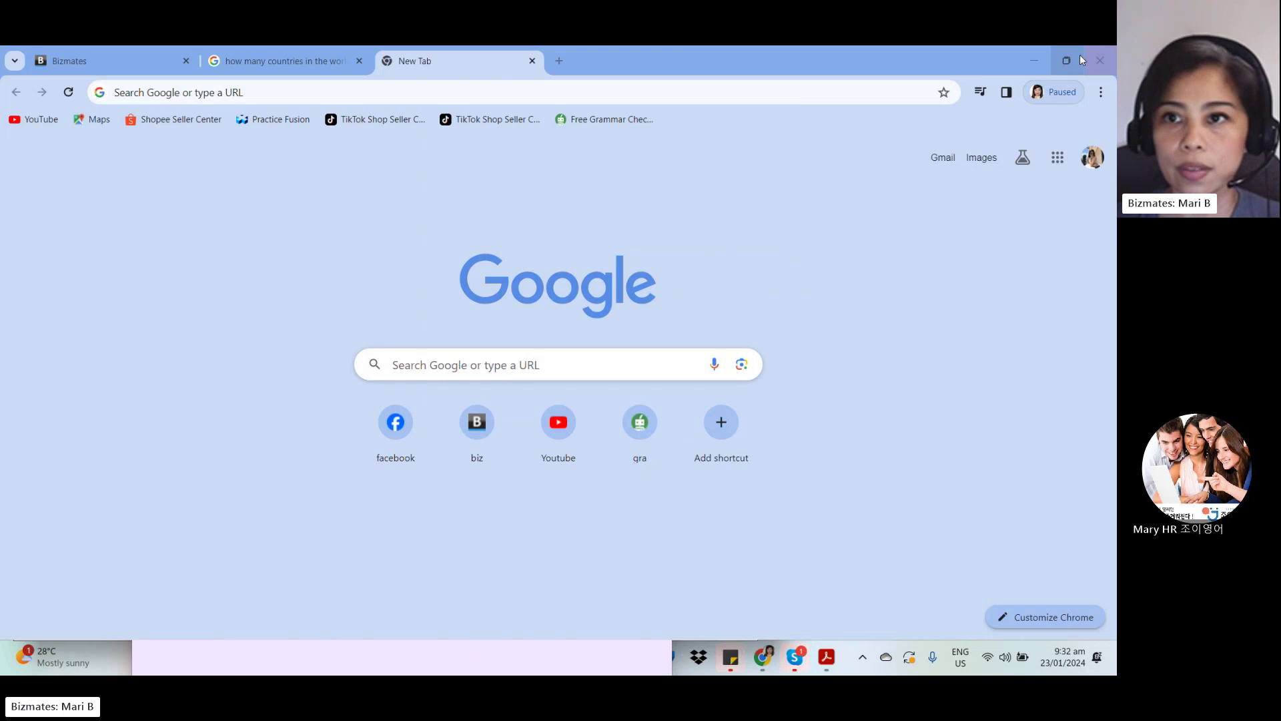
Step: Find and open System Information through Windows search, and review the full System Summary of hardware and operating system details
click(1067, 61)
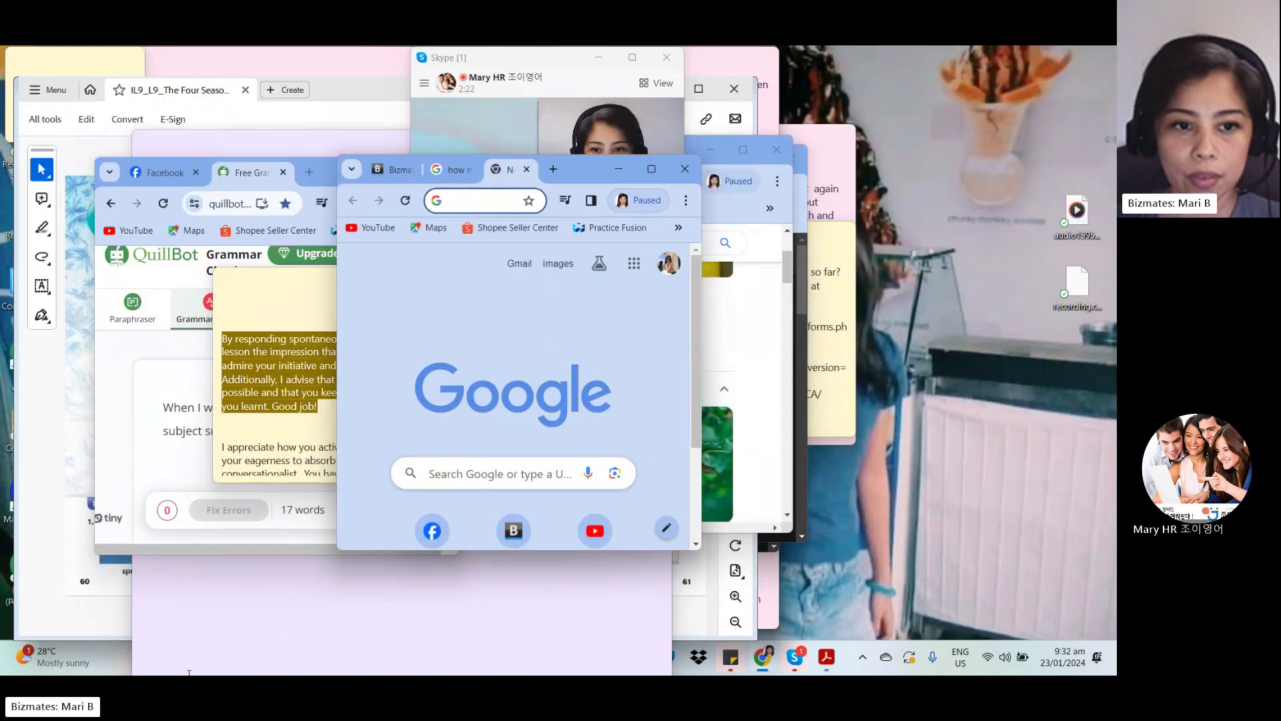
click(92, 638)
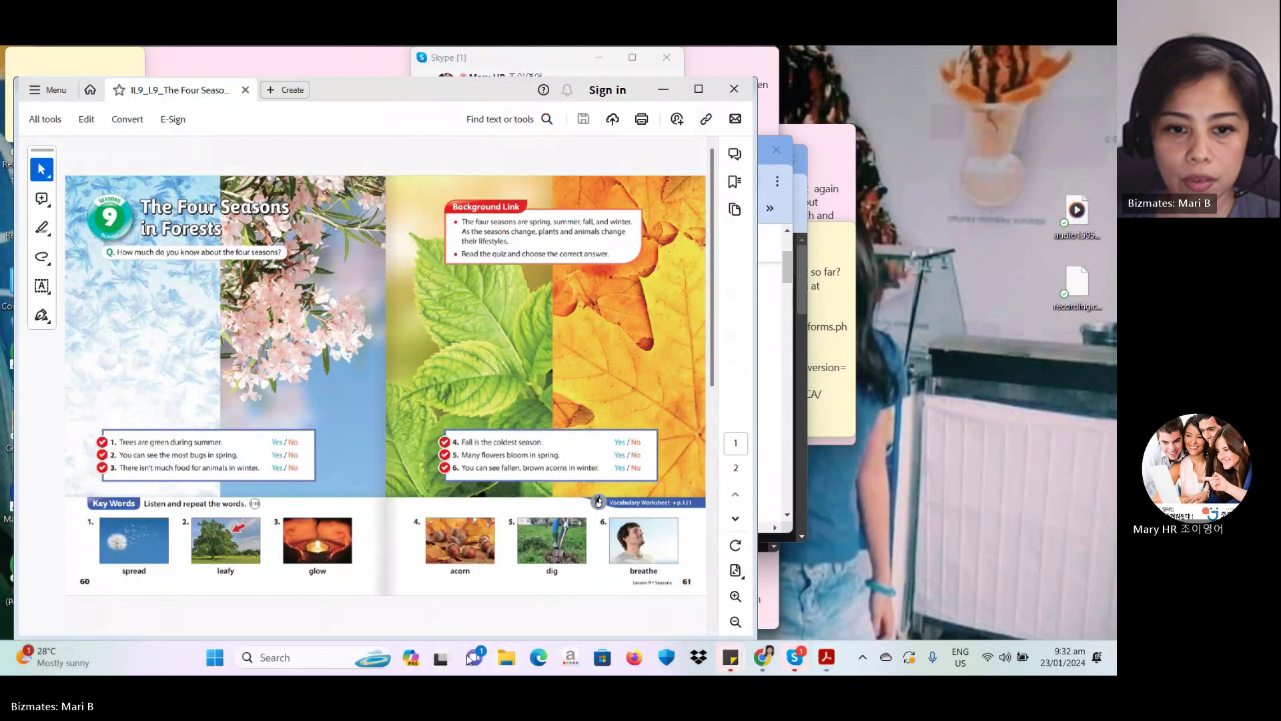
click(297, 658)
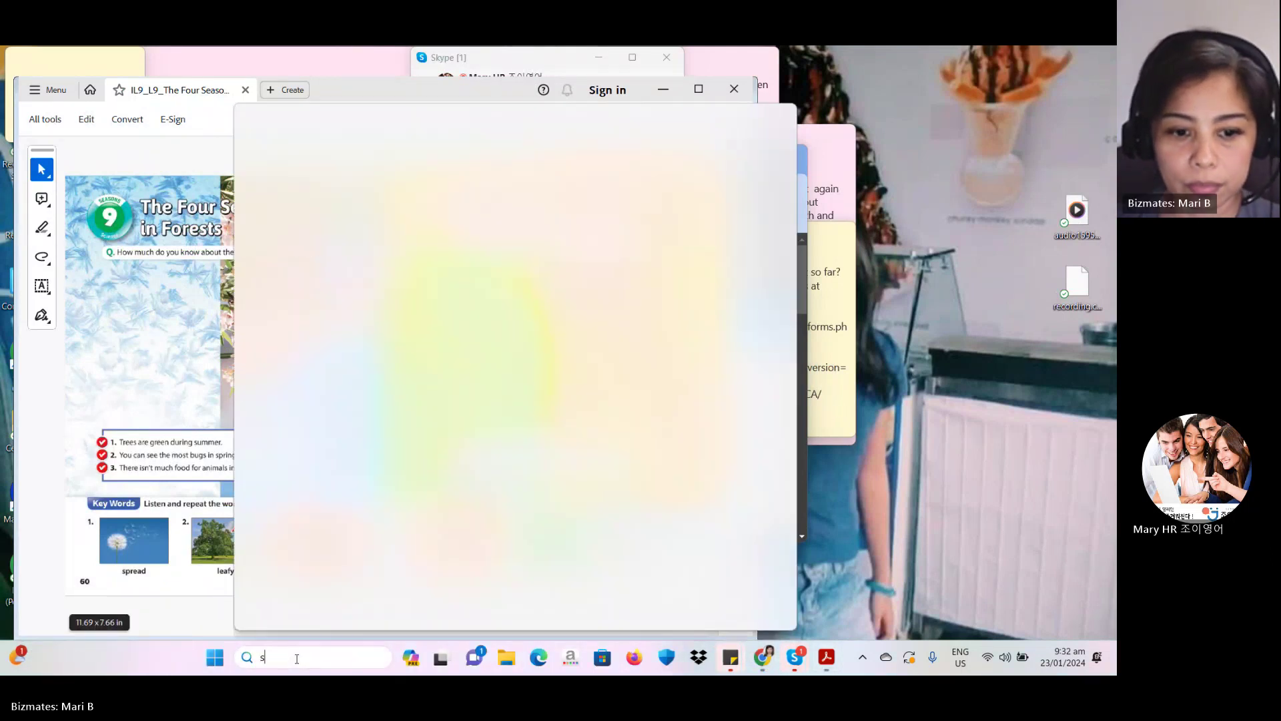
text(syste)
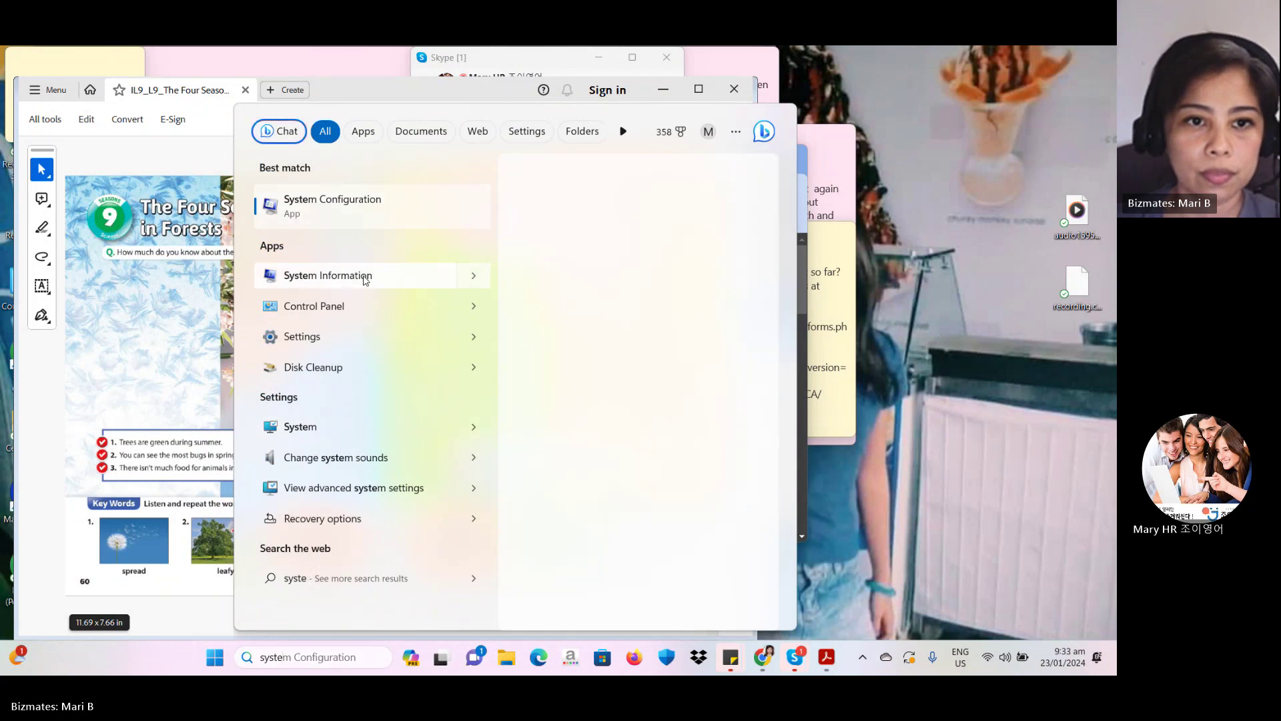
click(363, 275)
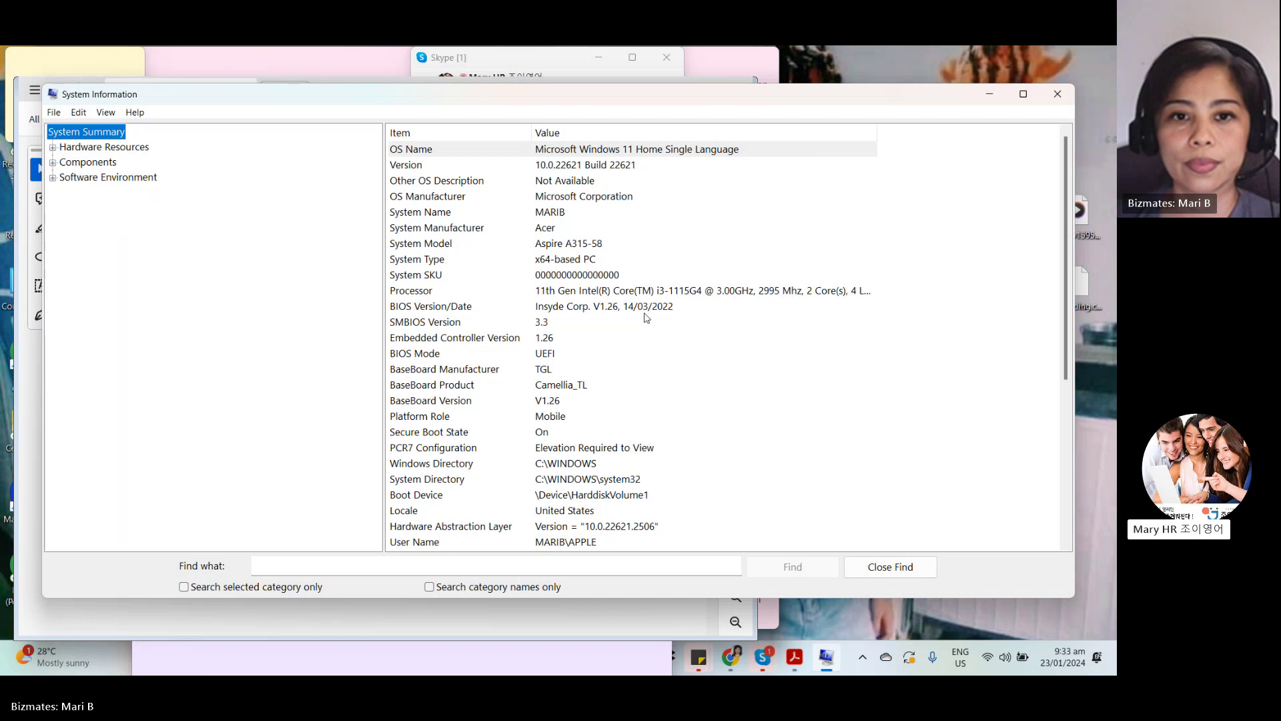
scroll(646, 317, down, 6)
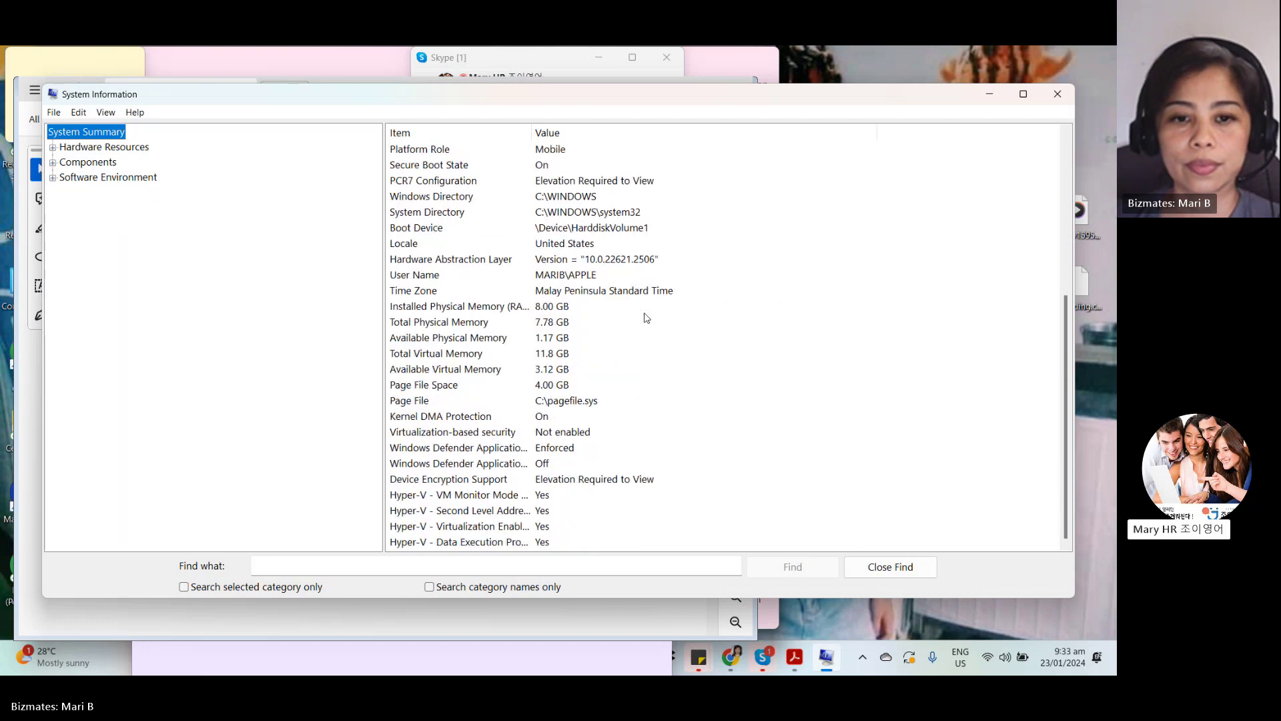
scroll(646, 318, up, 6)
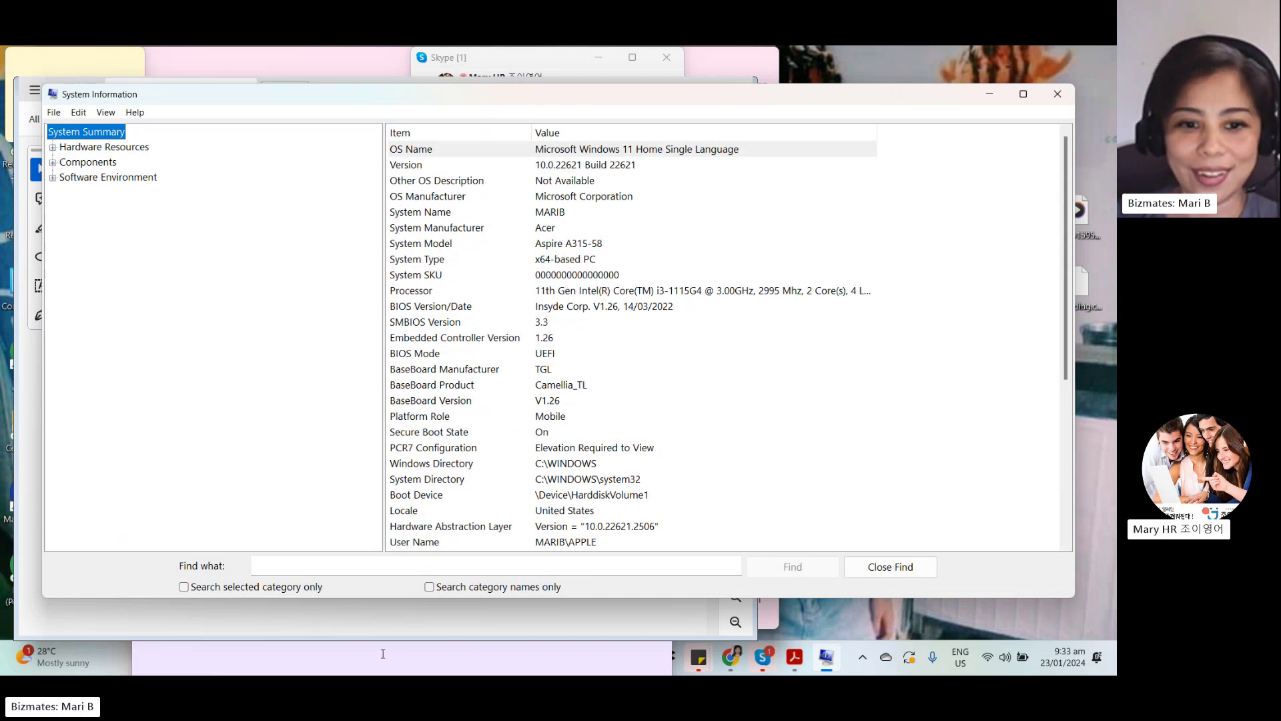
Step: Minimize System Information and snap the purple vocabulary sticky note to the left part of the screen
click(487, 650)
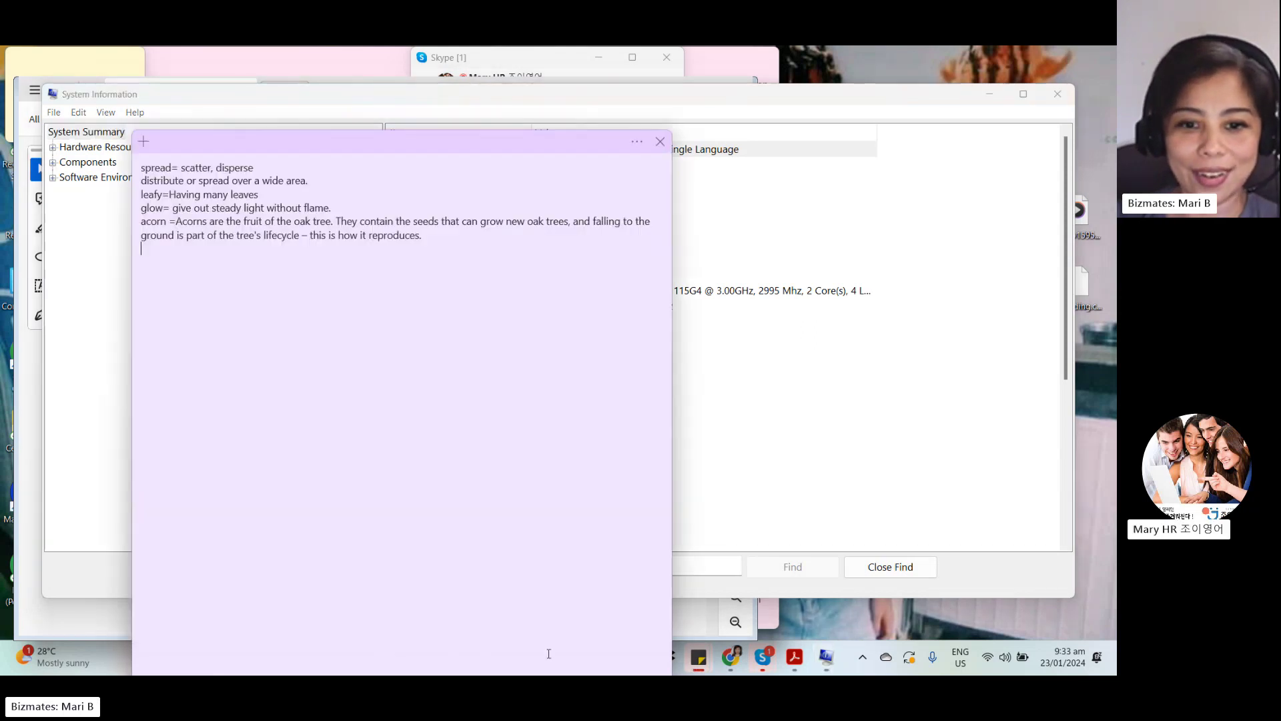
click(826, 657)
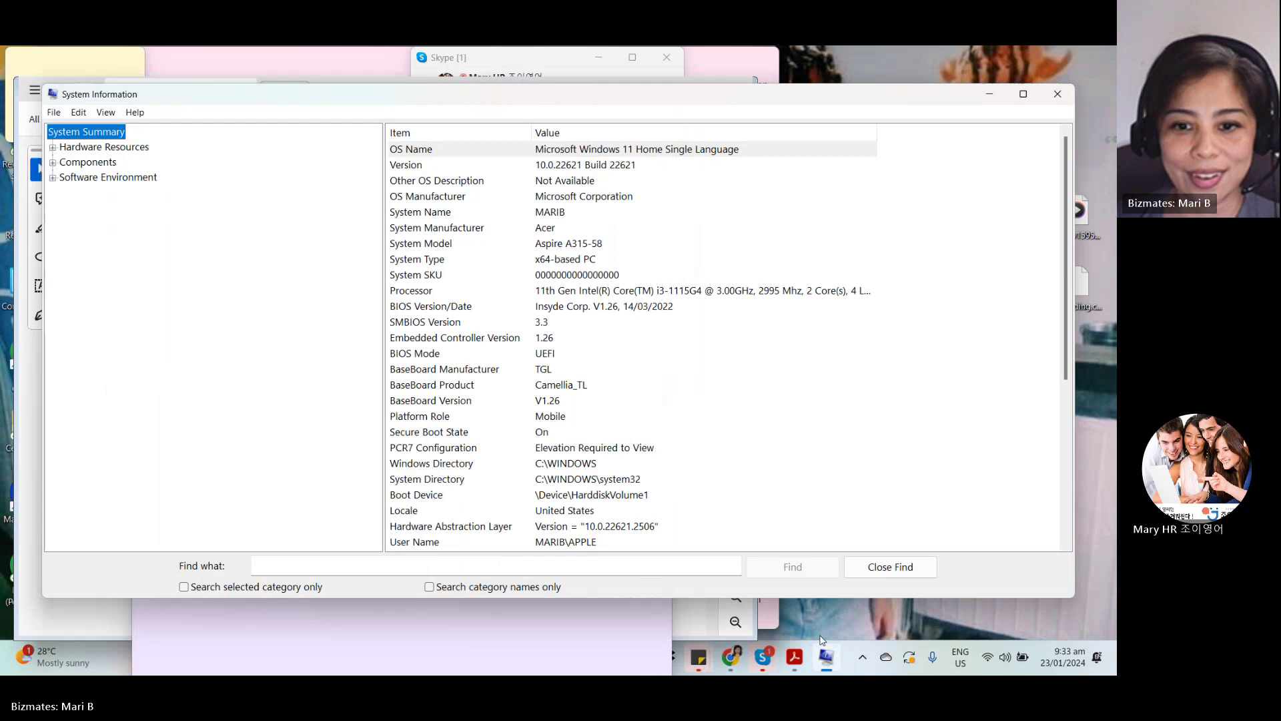
click(990, 94)
drag(447, 146, 484, 96)
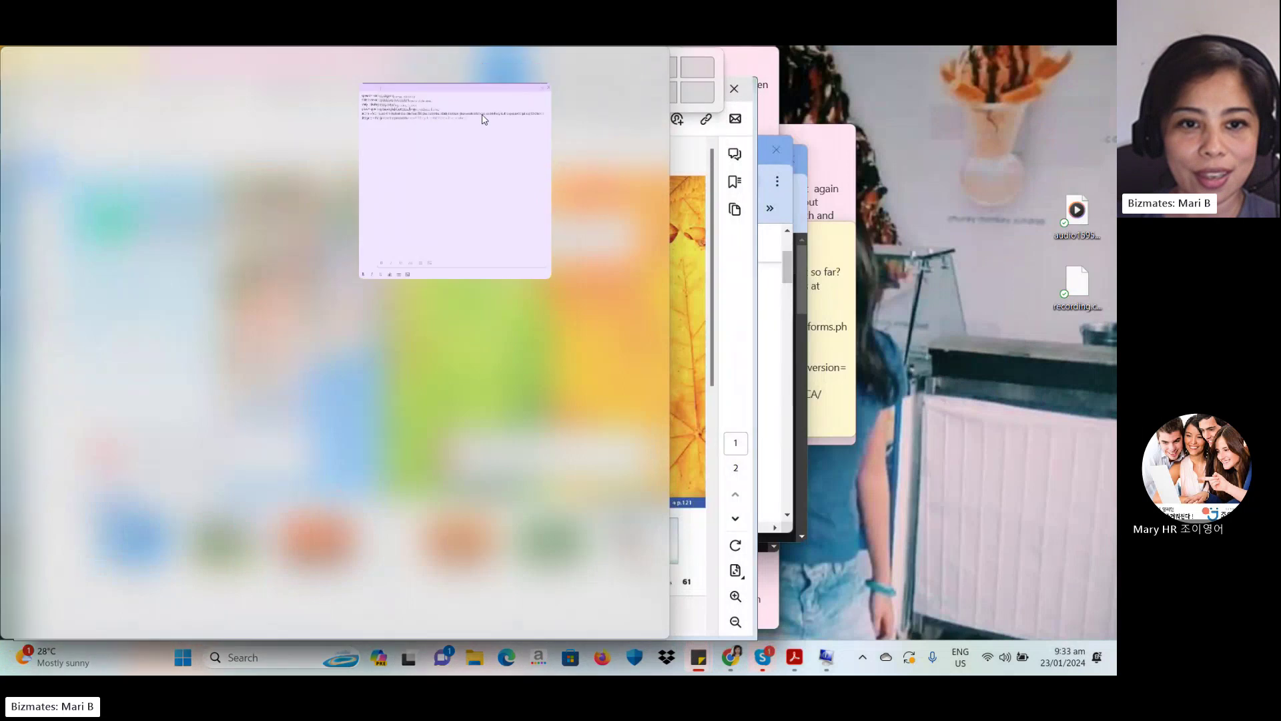
Step: Search Windows for "network", open the Wi-Fi settings from the results, and go to the Network & internet overview
click(255, 660)
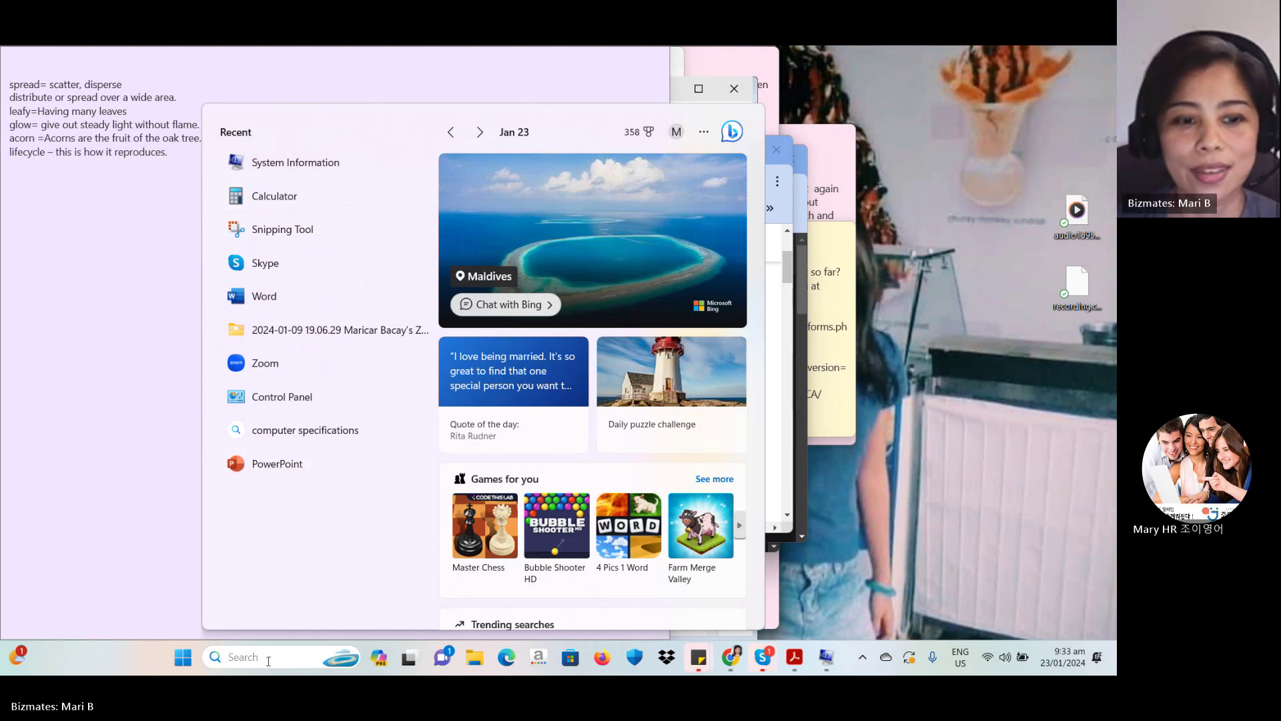
text(netw)
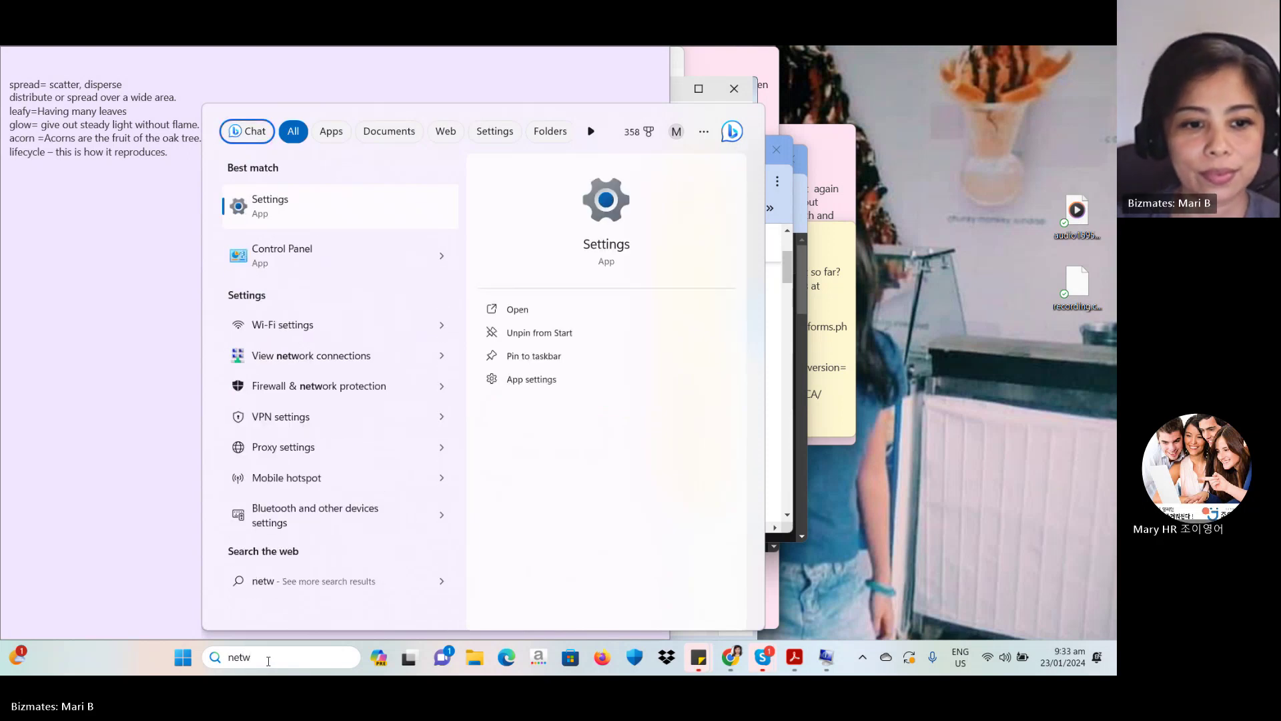
text(or)
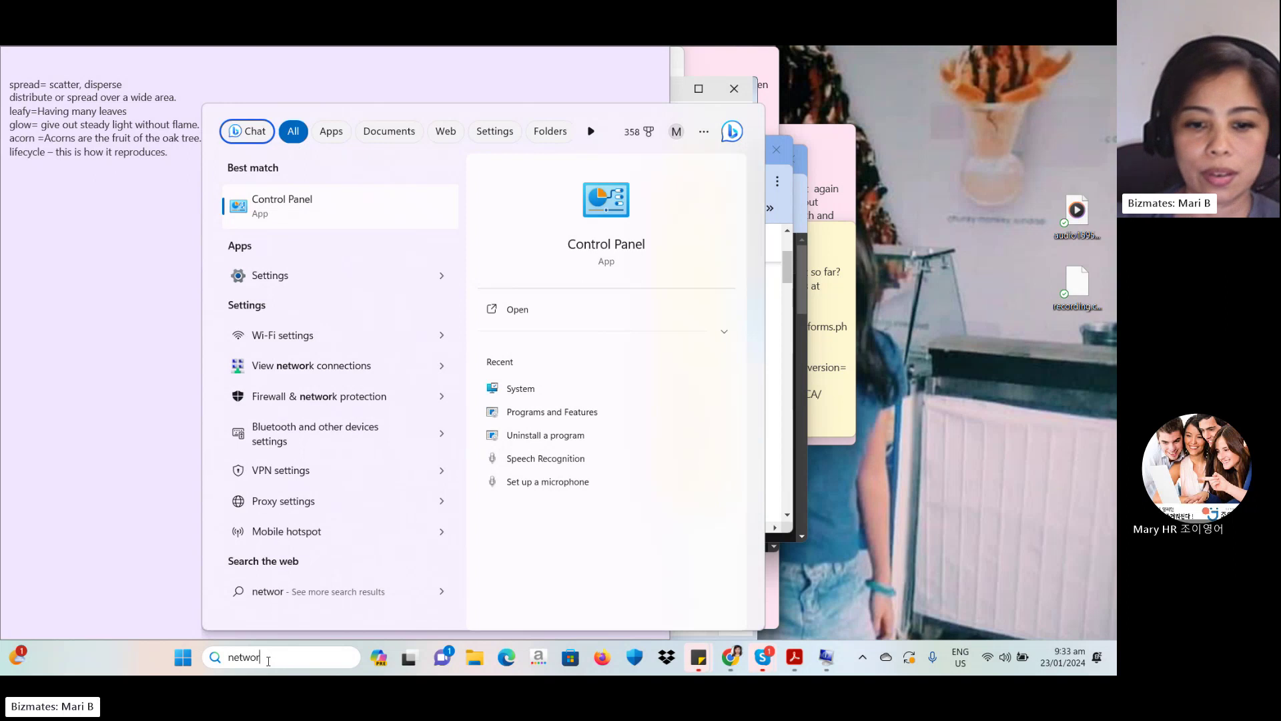
text(k set)
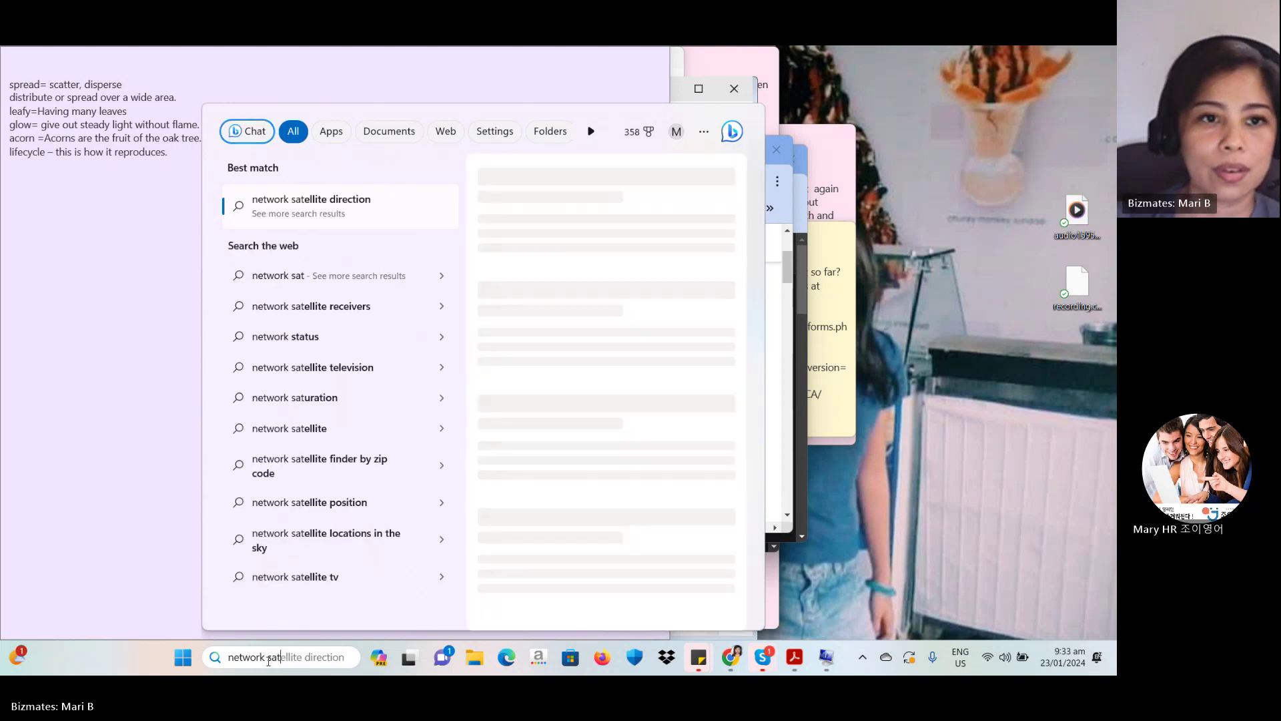
key(BackSpace)
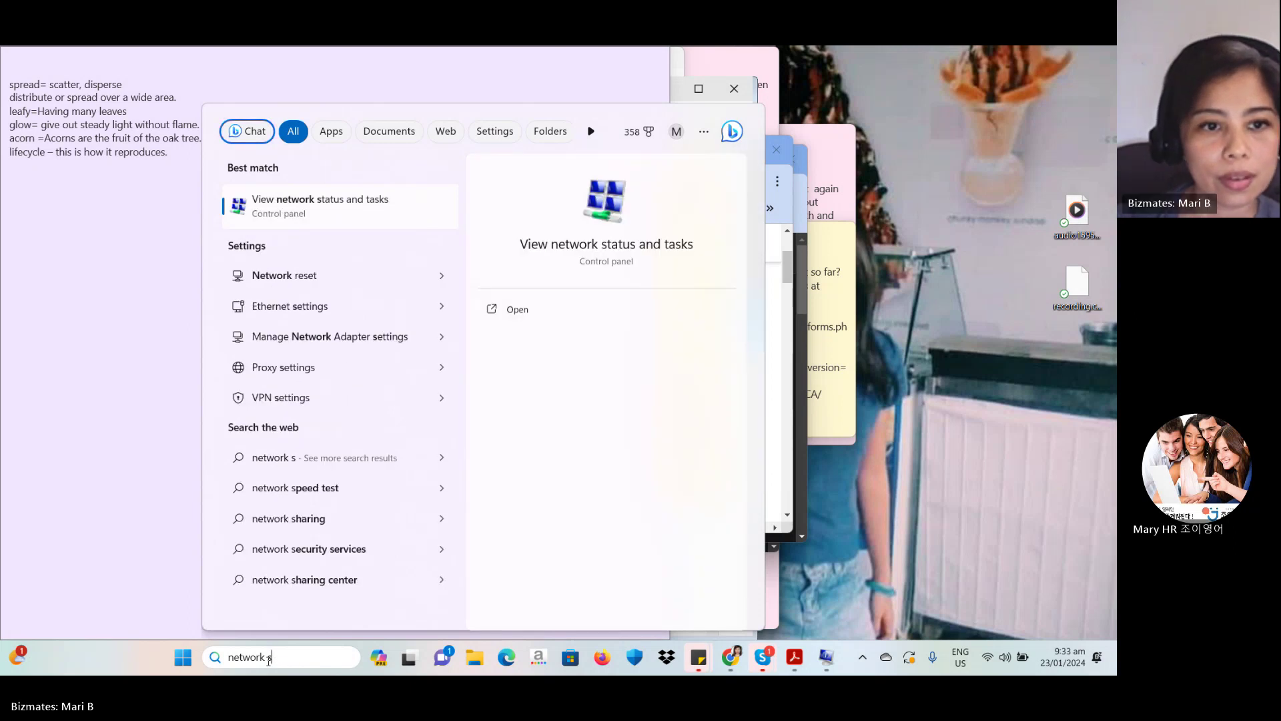
text(ta)
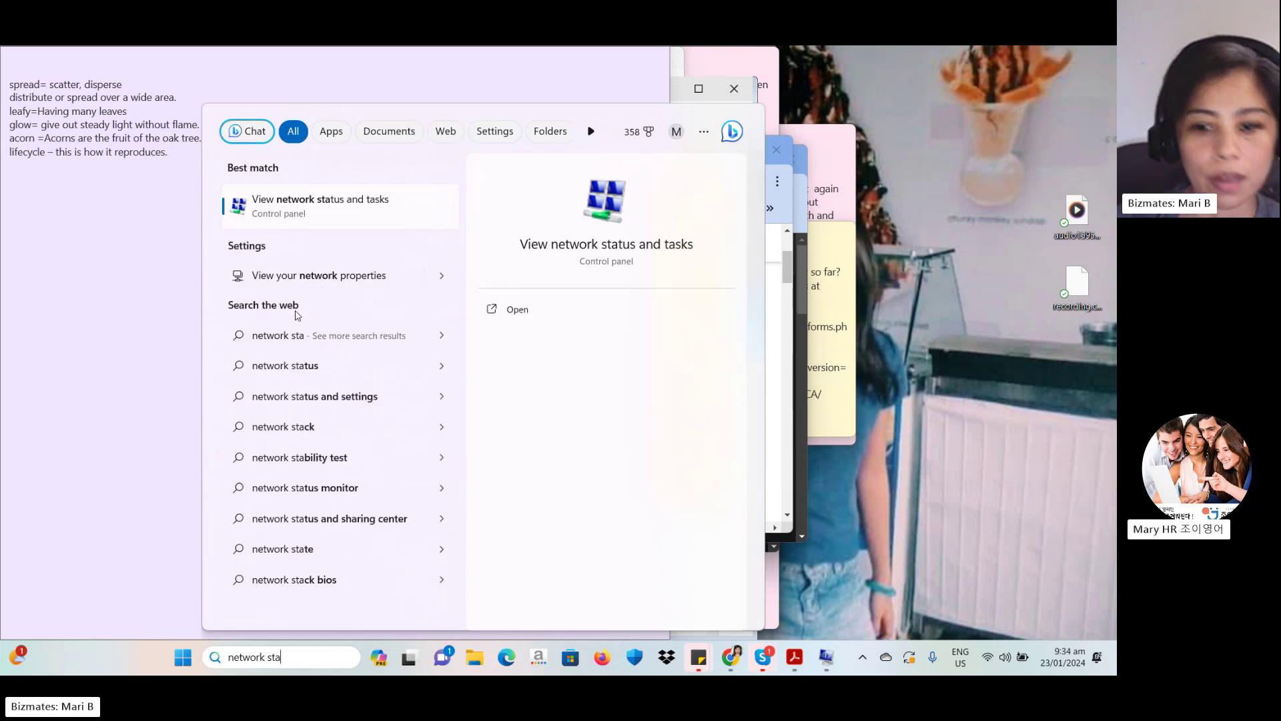
key(BackSpace)
key(BackSpace)
key(BackSpace)
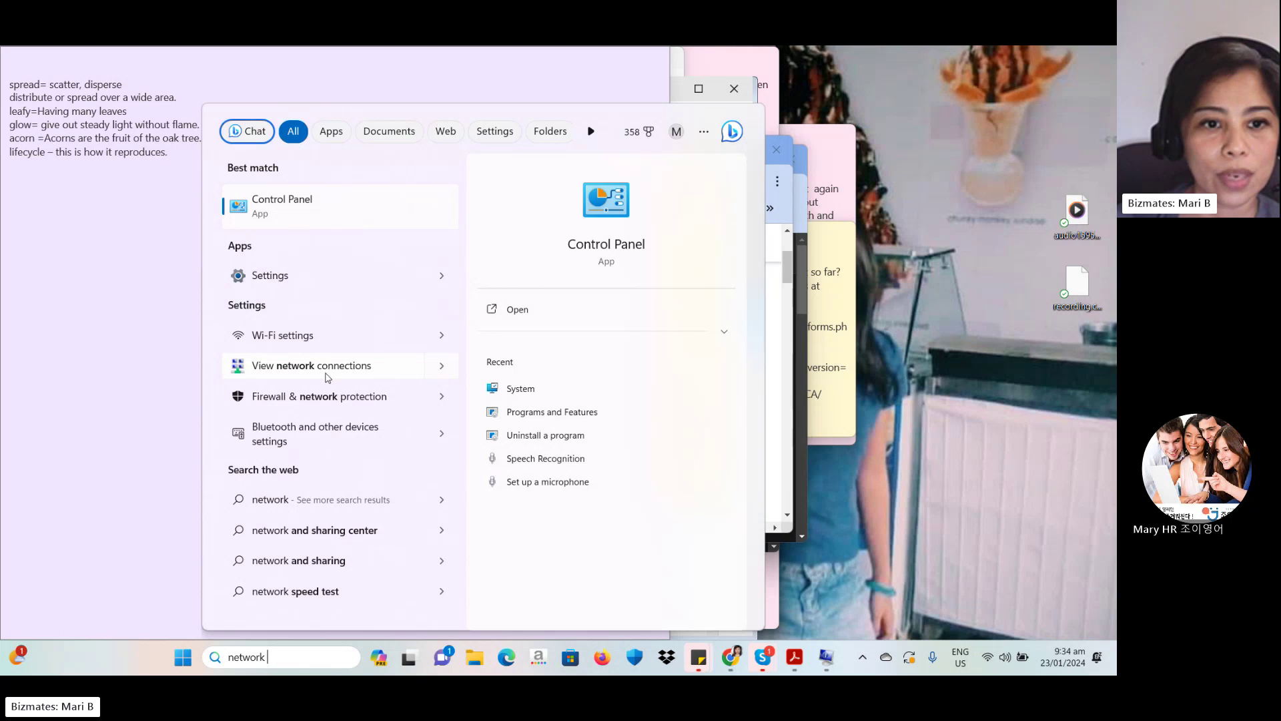
click(297, 336)
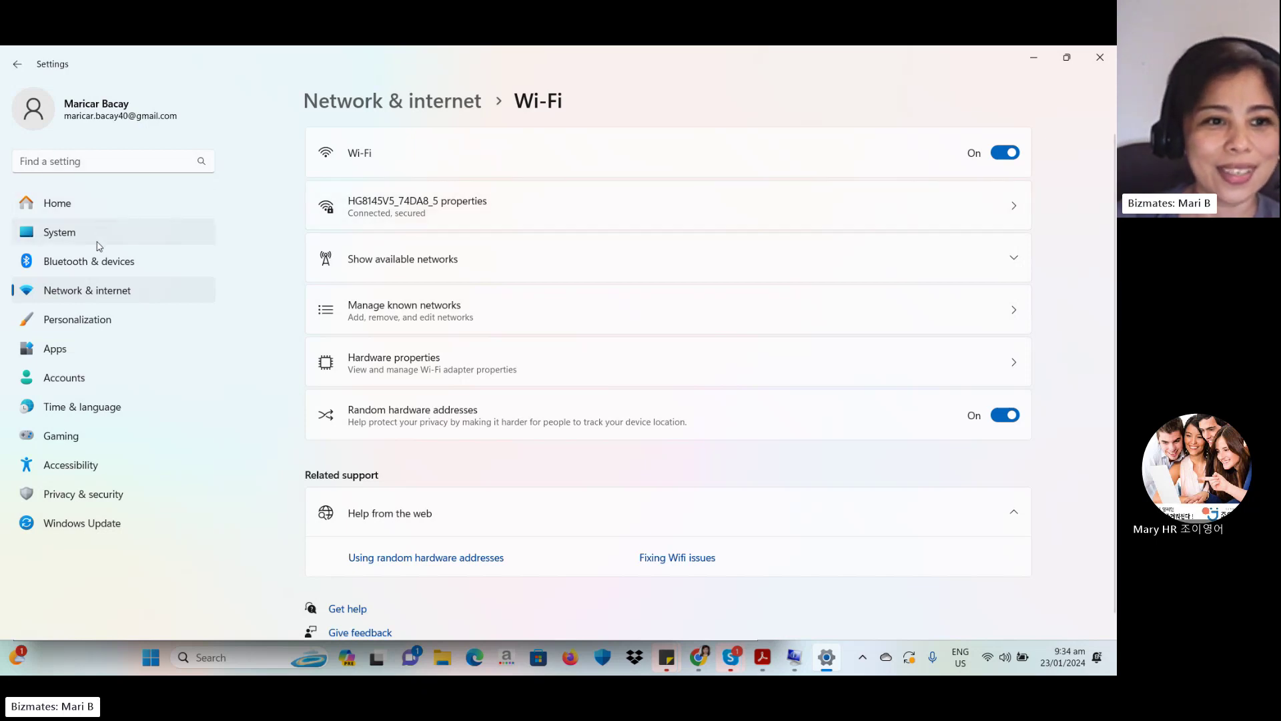
click(105, 297)
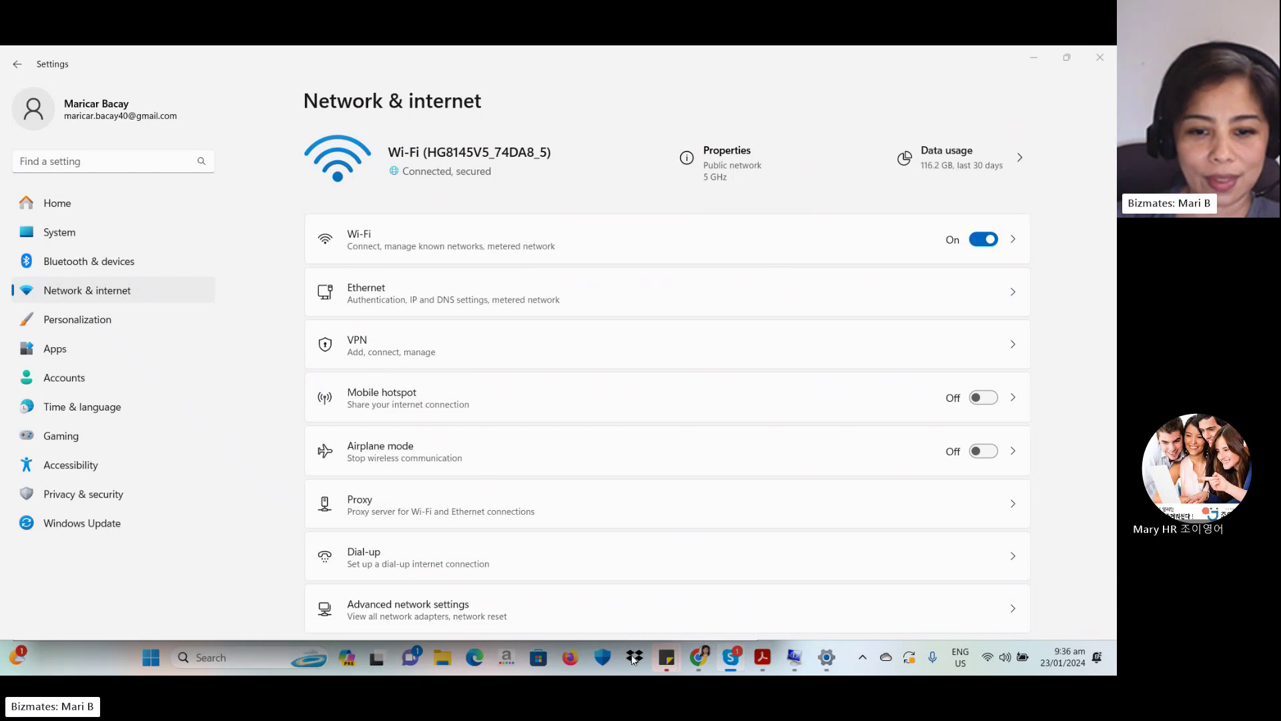
Step: Switch to the Chrome window showing an empty new tab, maximize it, and get the address bar ready for input
mouse_move(704, 657)
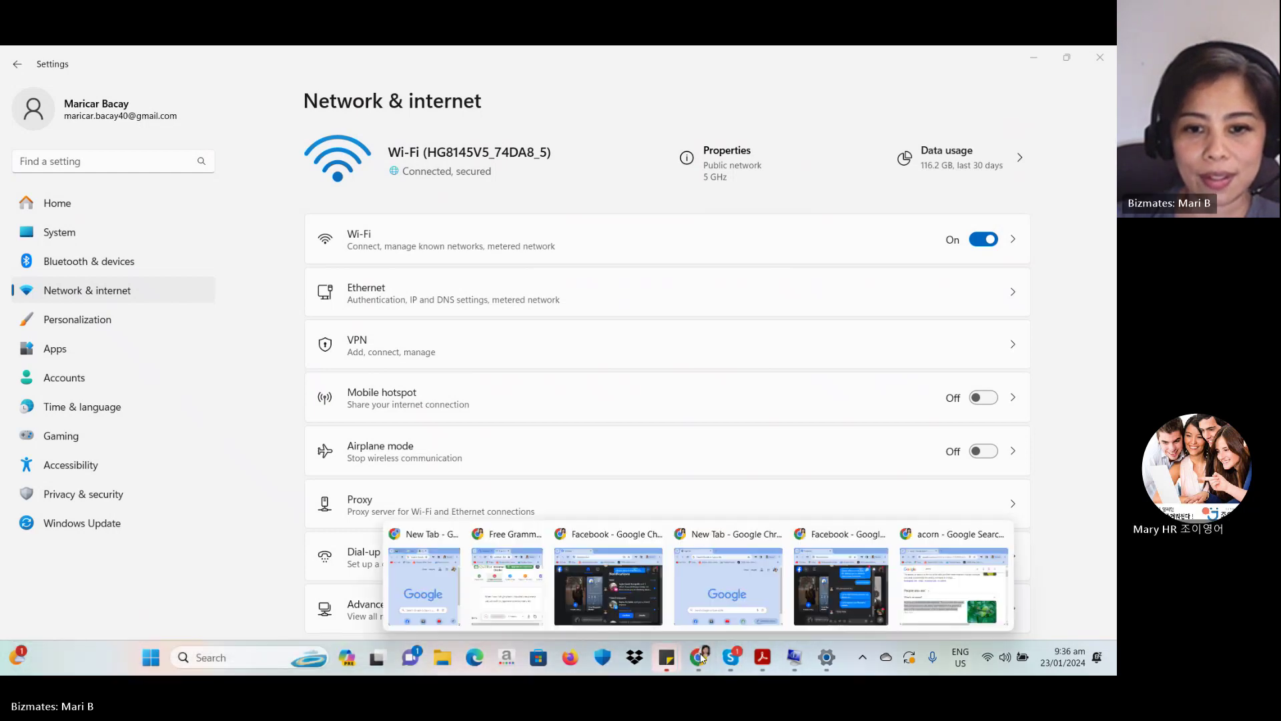
click(713, 619)
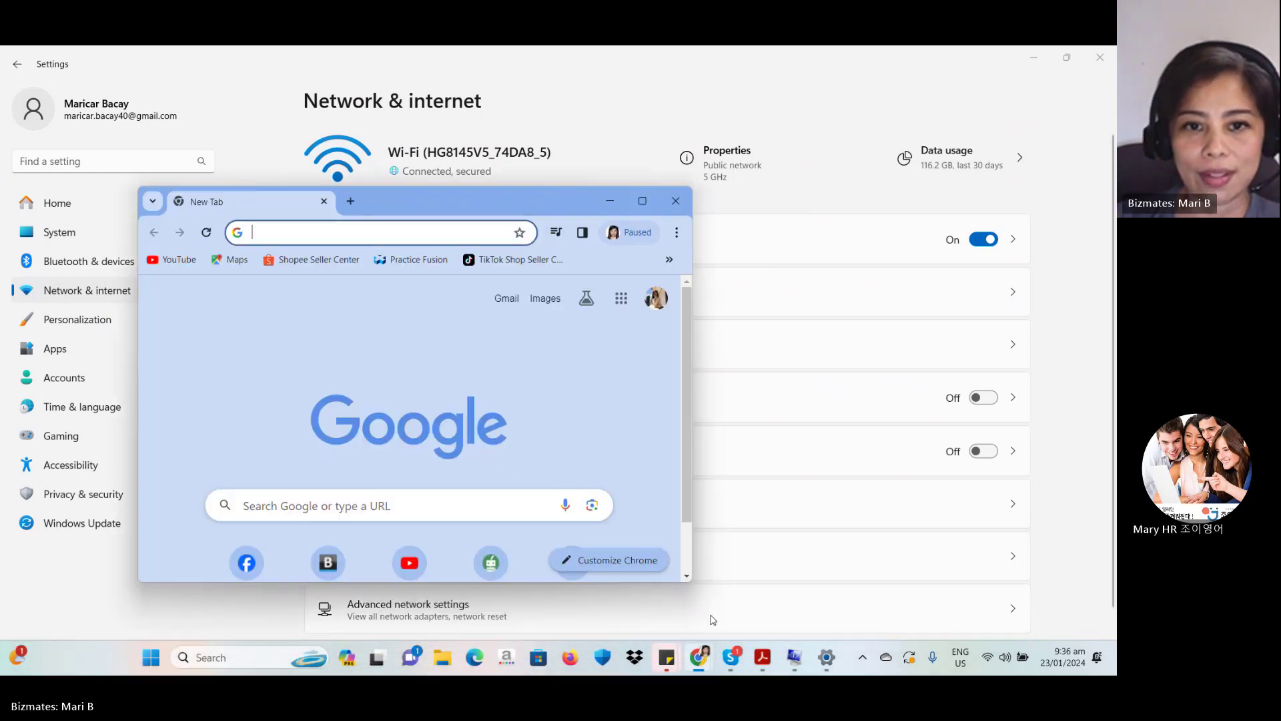
click(640, 201)
click(574, 89)
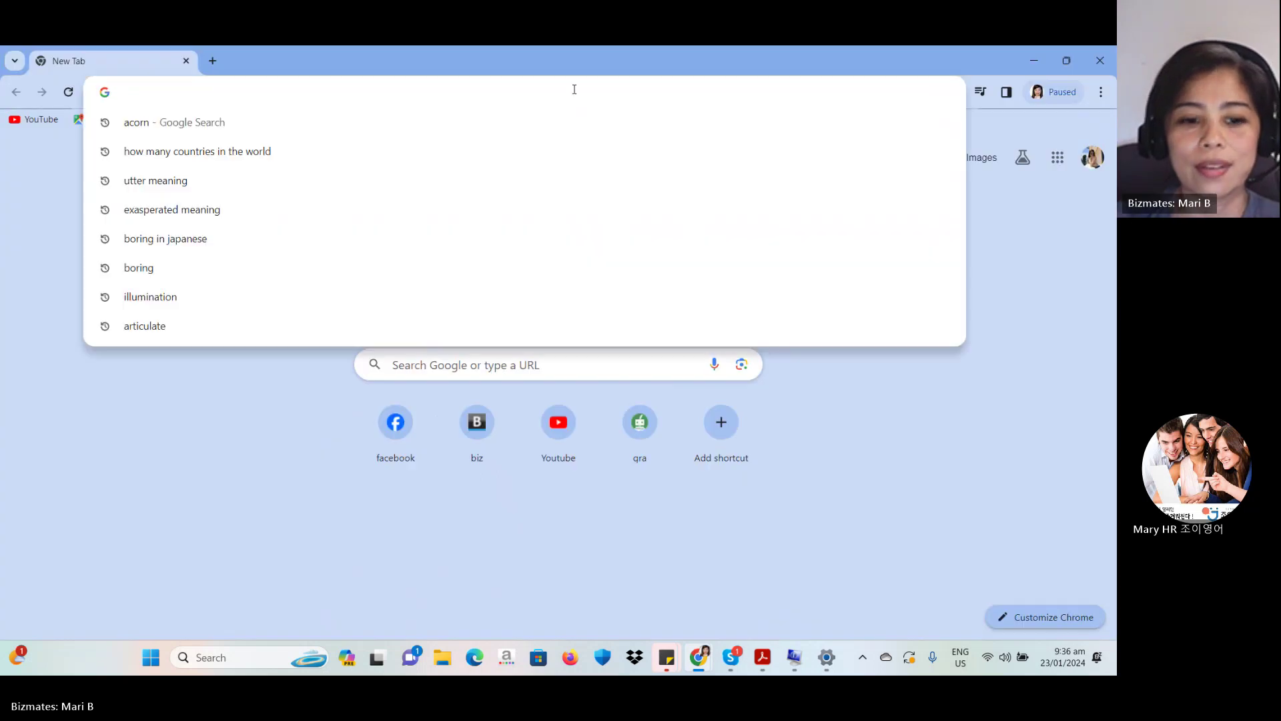
Step: Try to open the speed test site using the address speetest.net
text(ps)
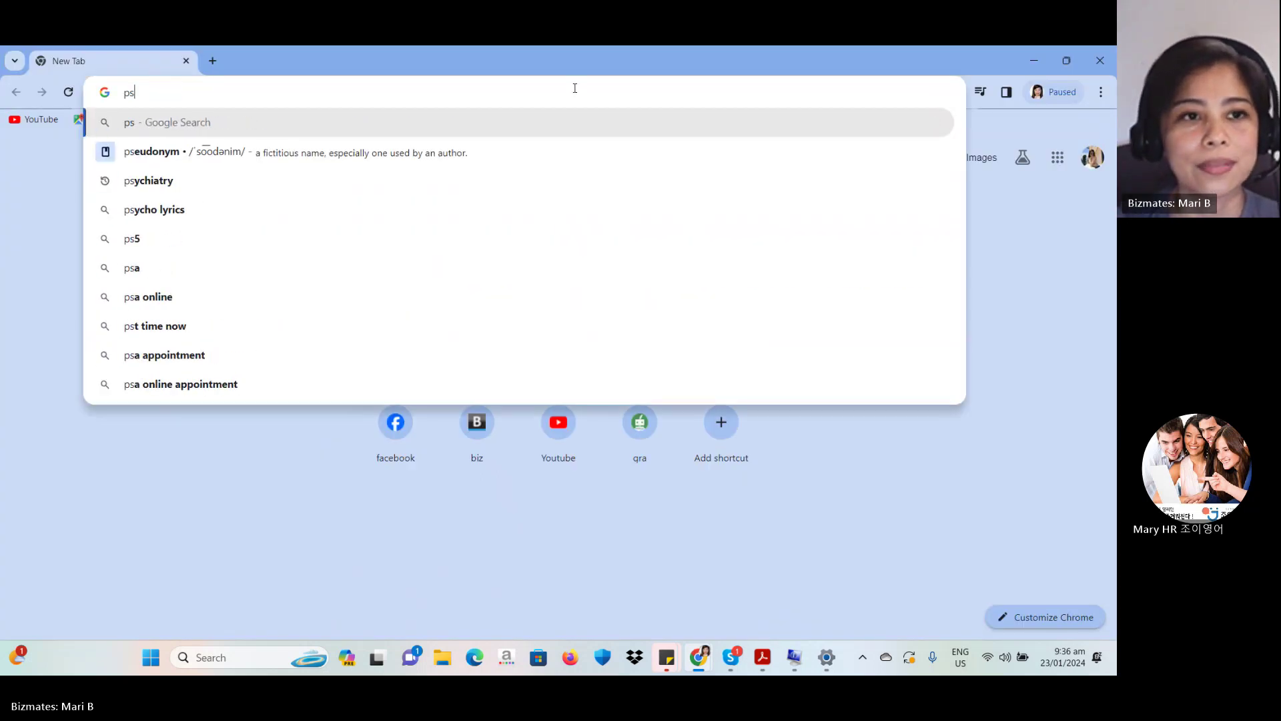
key(BackSpace)
key(BackSpace)
text(see)
key(BackSpace)
key(BackSpace)
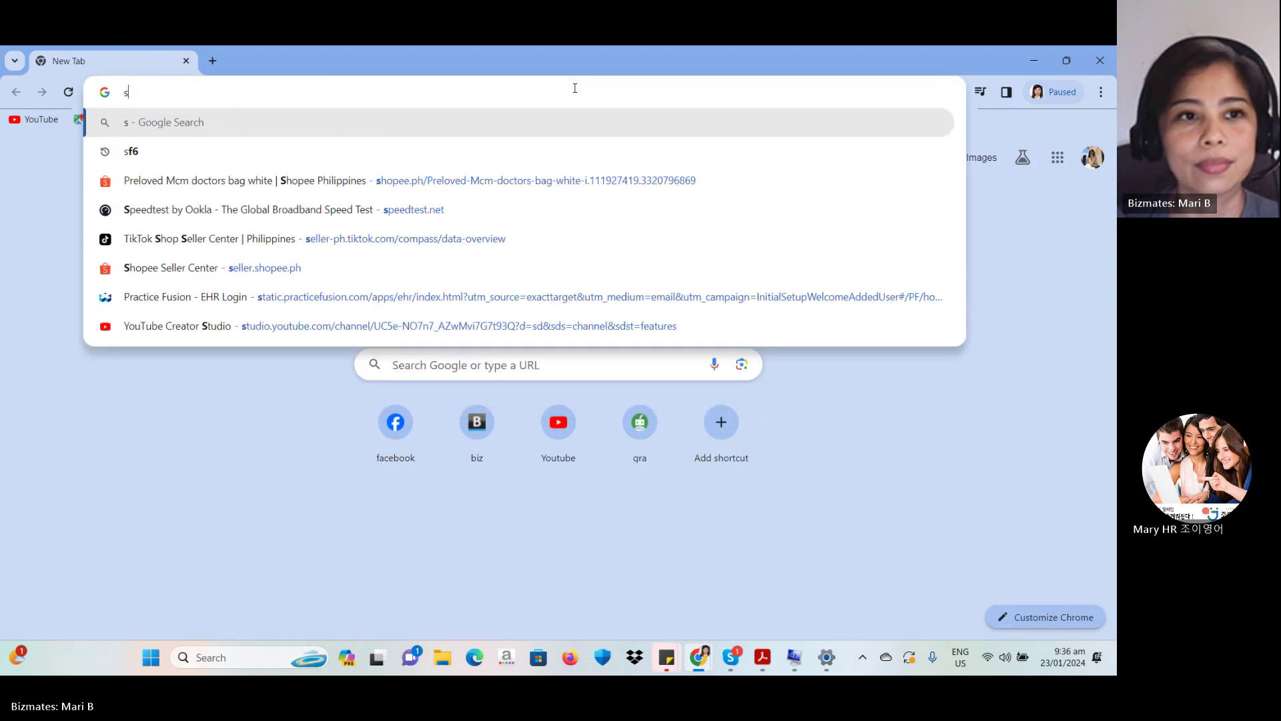
text(pee)
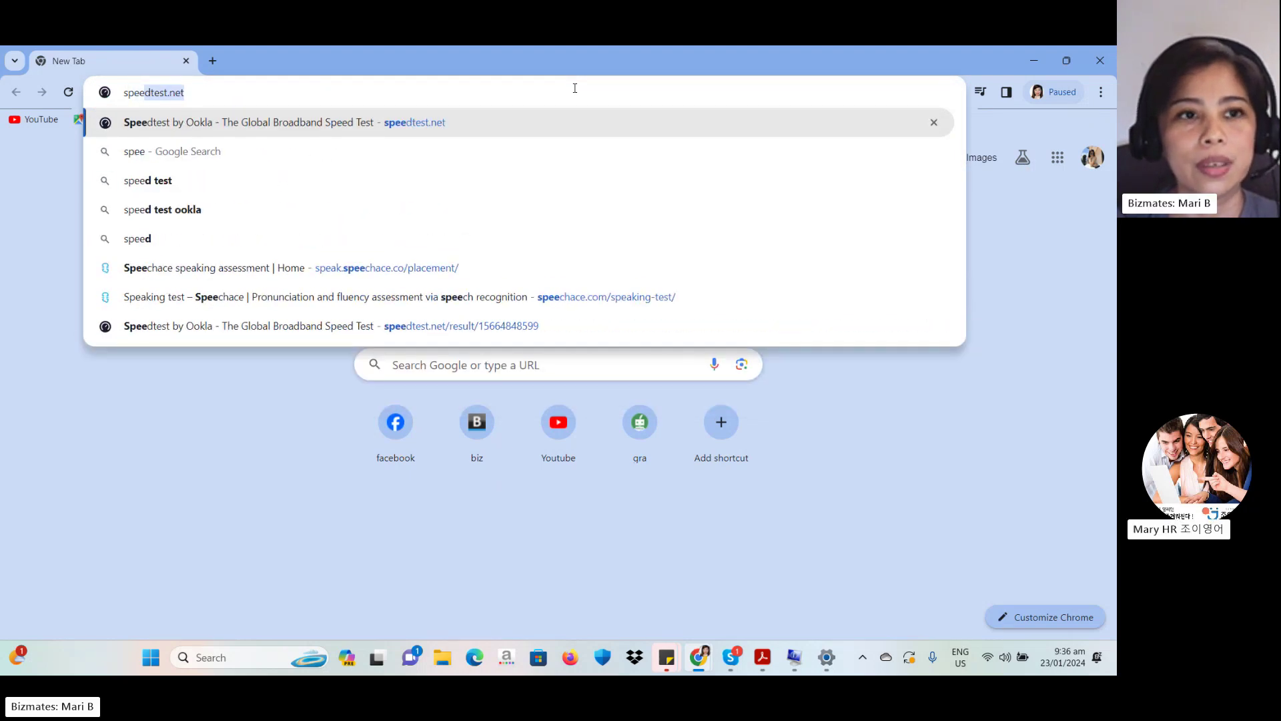
text(test.net)
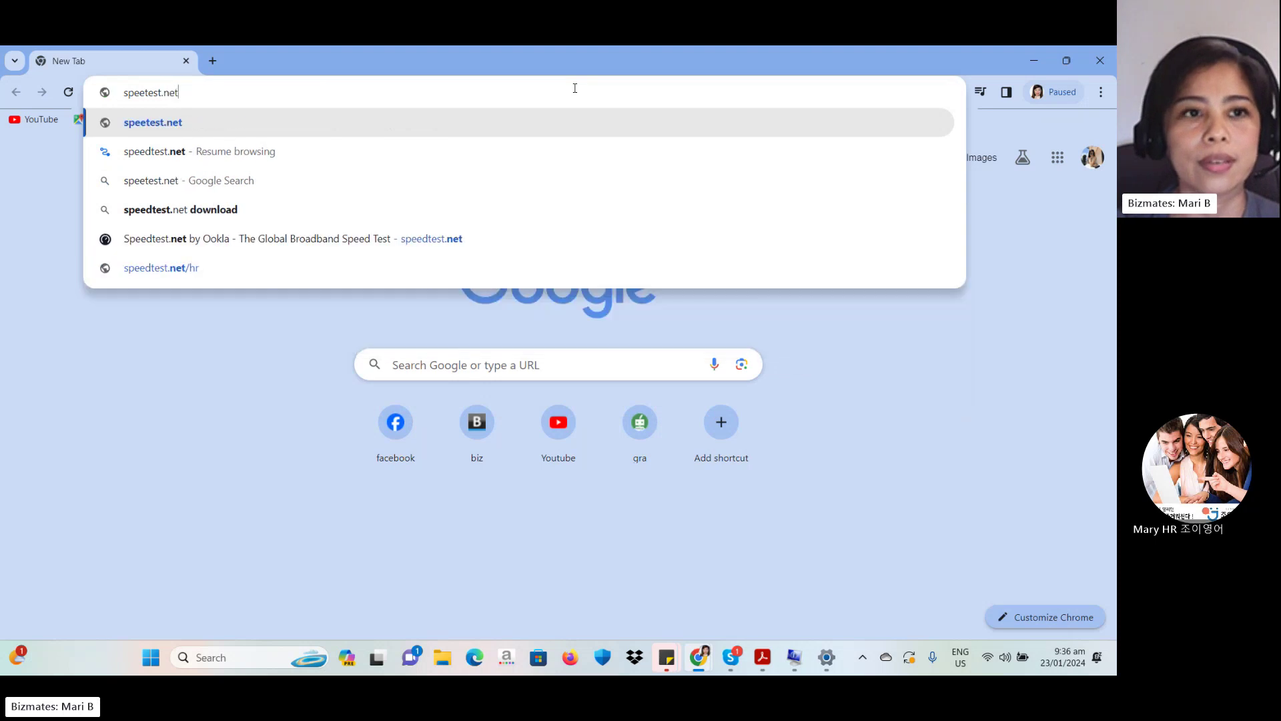
key(Return)
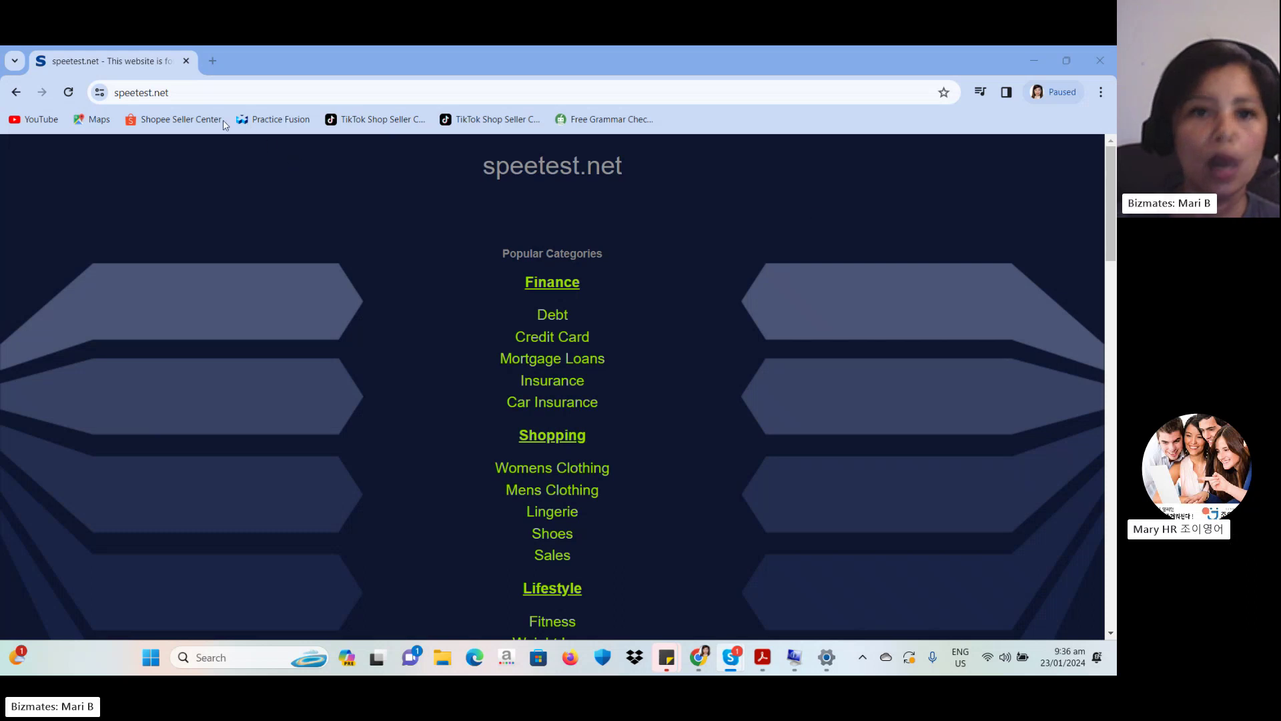
Step: Replace the address with speedtest.net and load the site
click(133, 91)
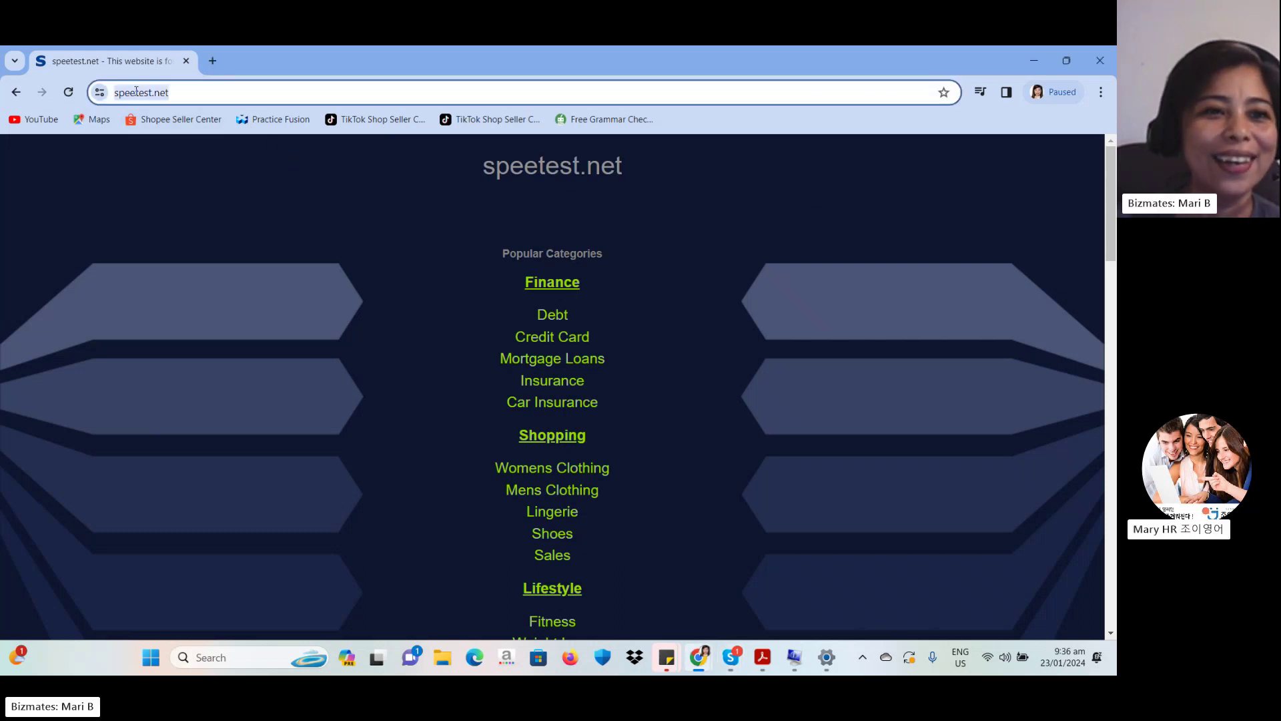
text(d)
key(Right)
key(BackSpace)
key(BackSpace)
key(BackSpace)
key(BackSpace)
key(BackSpace)
key(BackSpace)
key(BackSpace)
key(BackSpace)
key(BackSpace)
key(BackSpace)
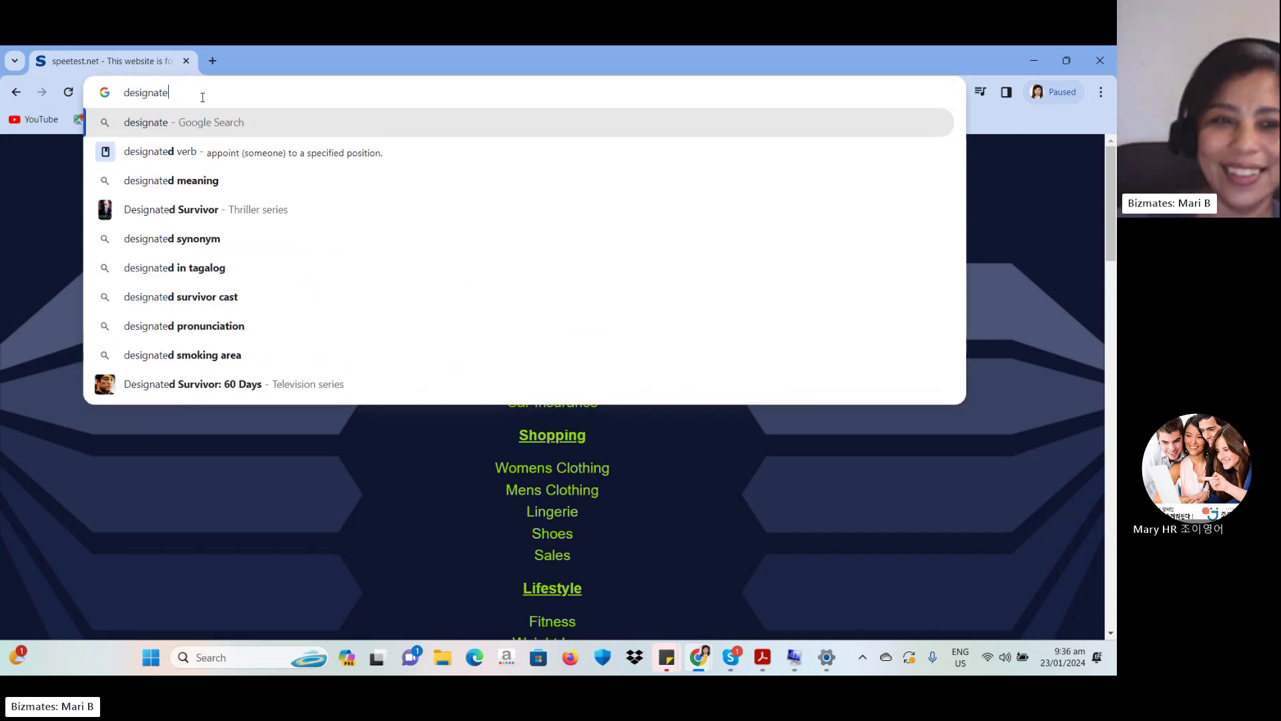
text(spree)
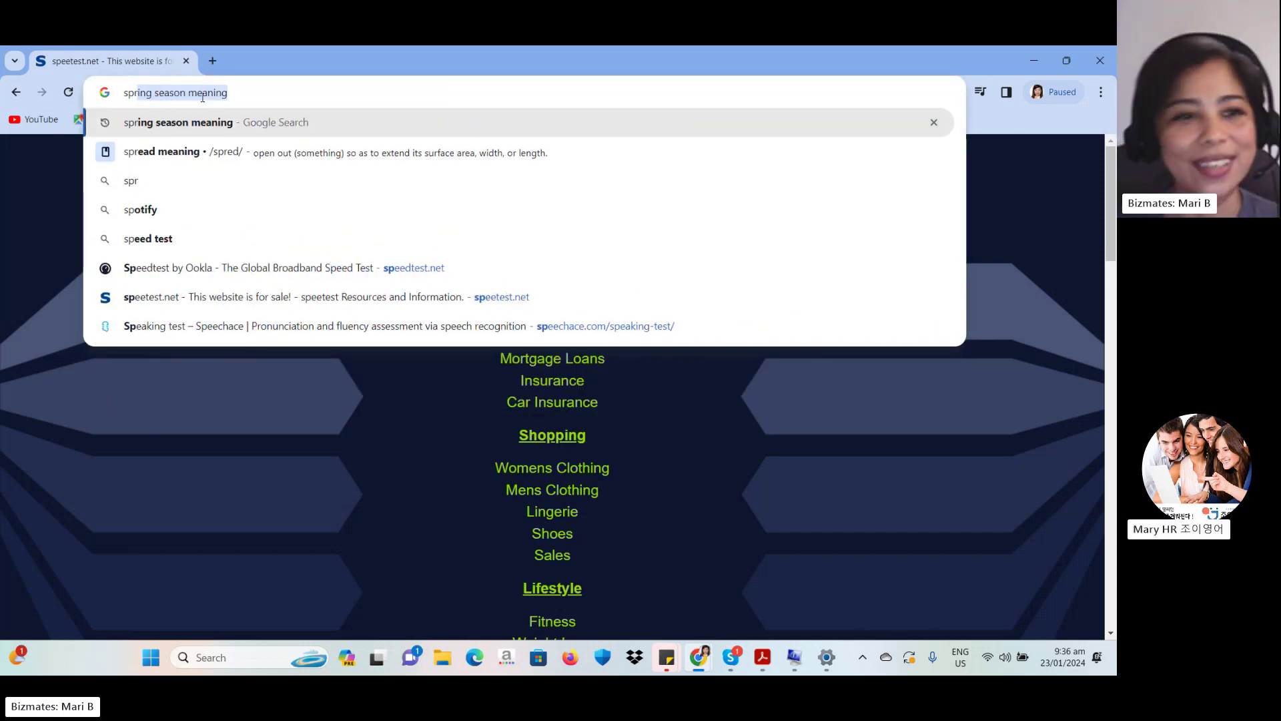
key(BackSpace)
key(BackSpace)
key(BackSpace)
text(eed)
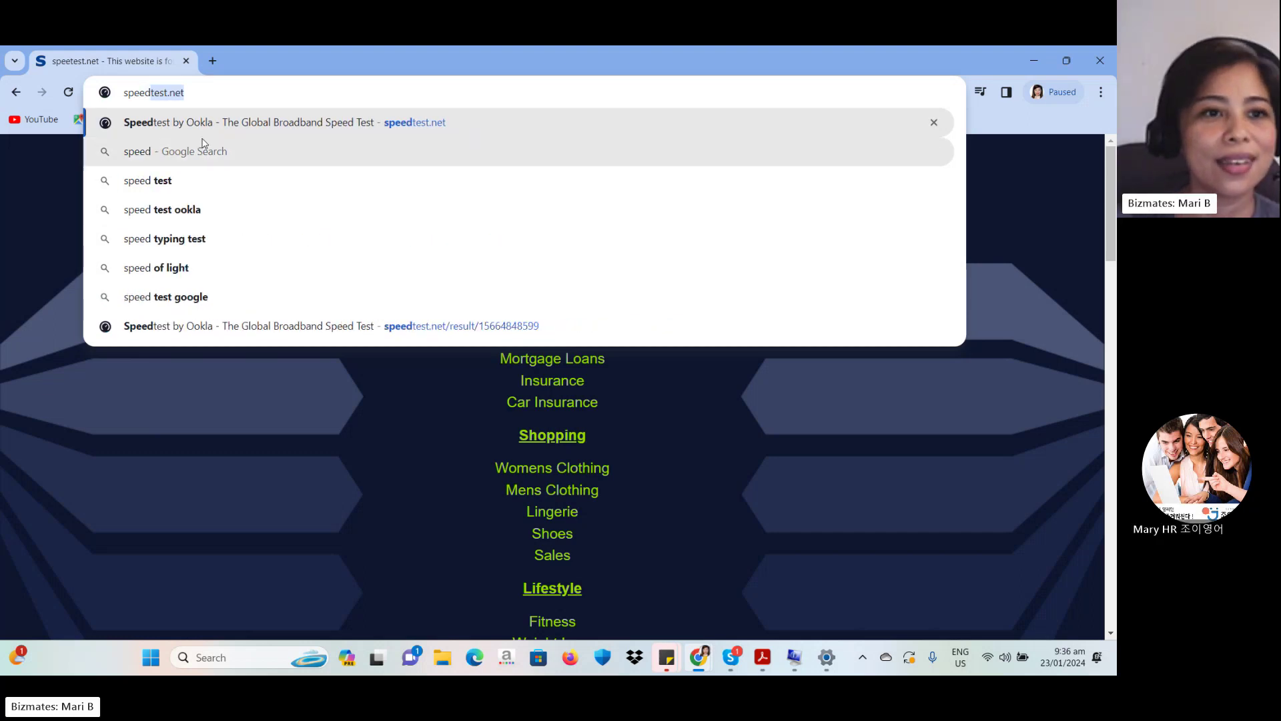
click(298, 96)
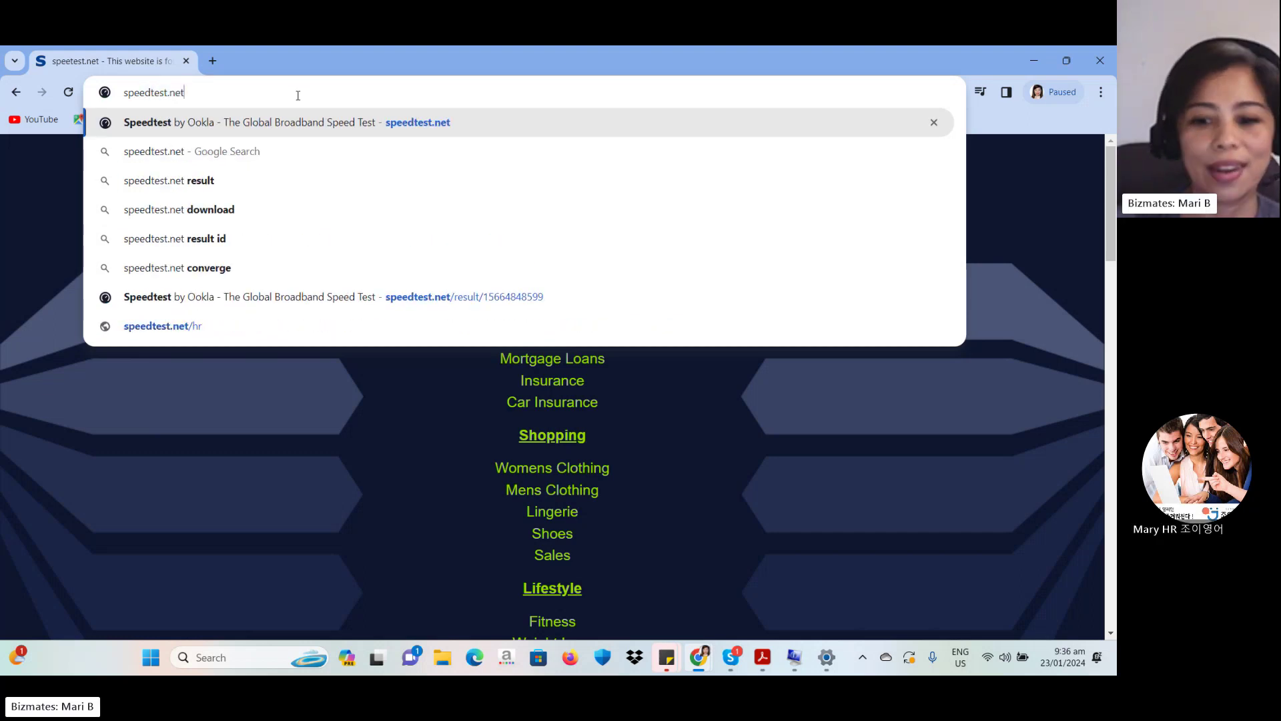
key(Return)
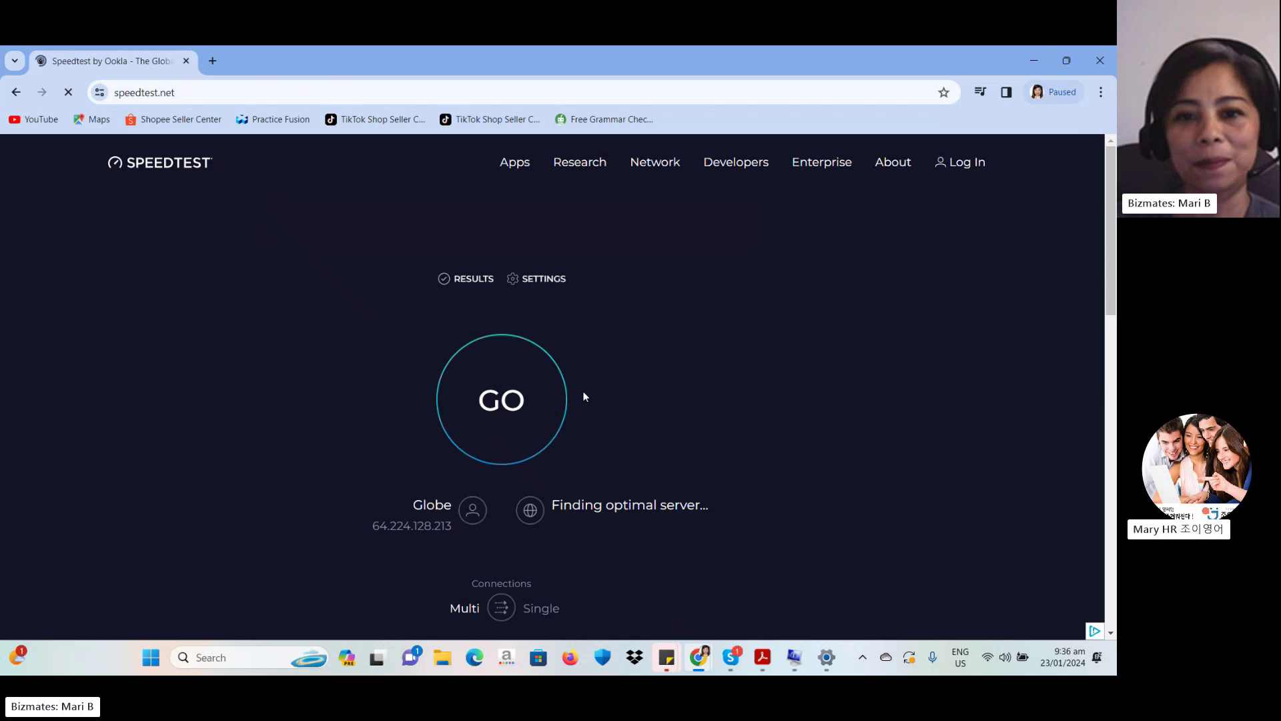
Step: Run the internet speed test on Speedtest and dismiss the site's location request without allowing or blocking it
click(514, 399)
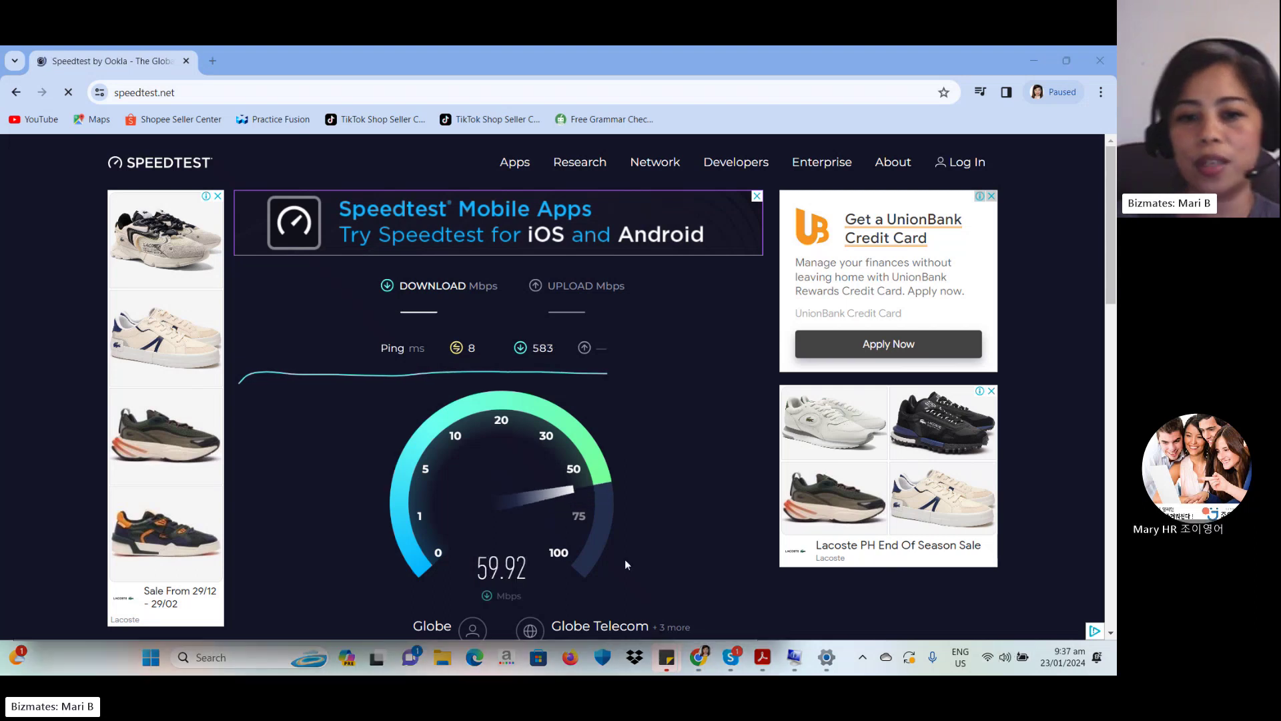
key(super+a)
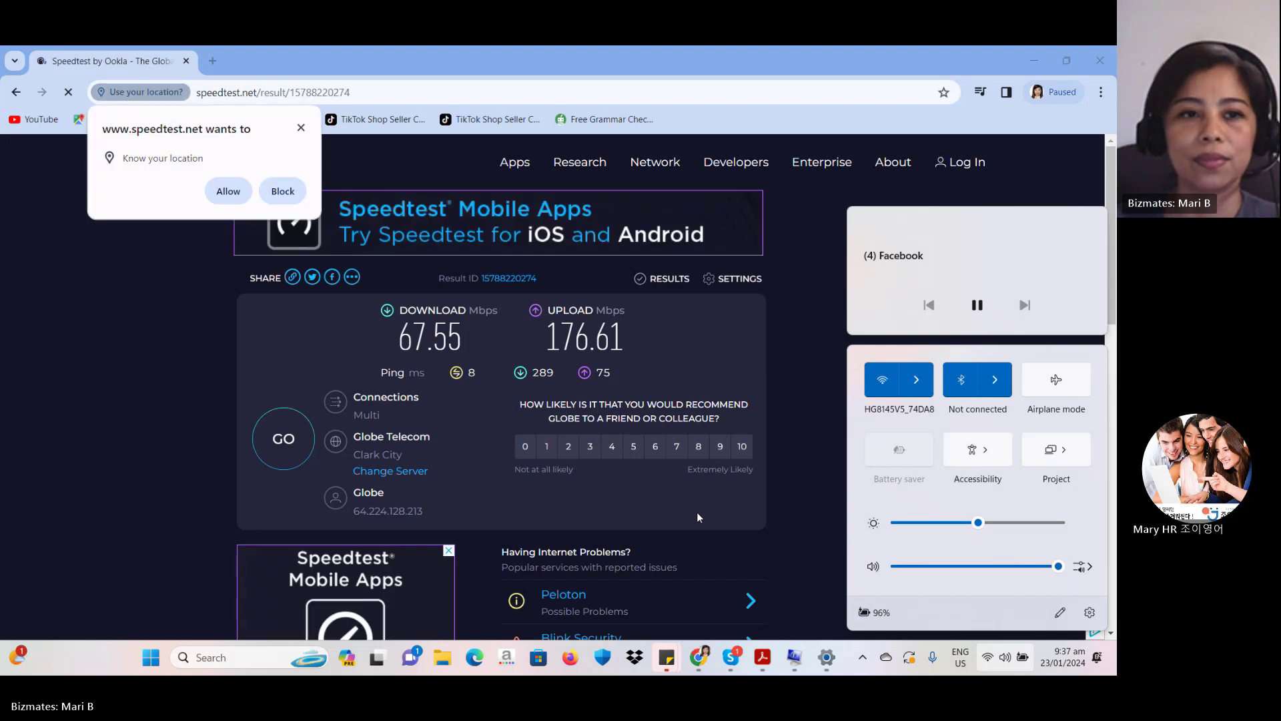
click(463, 133)
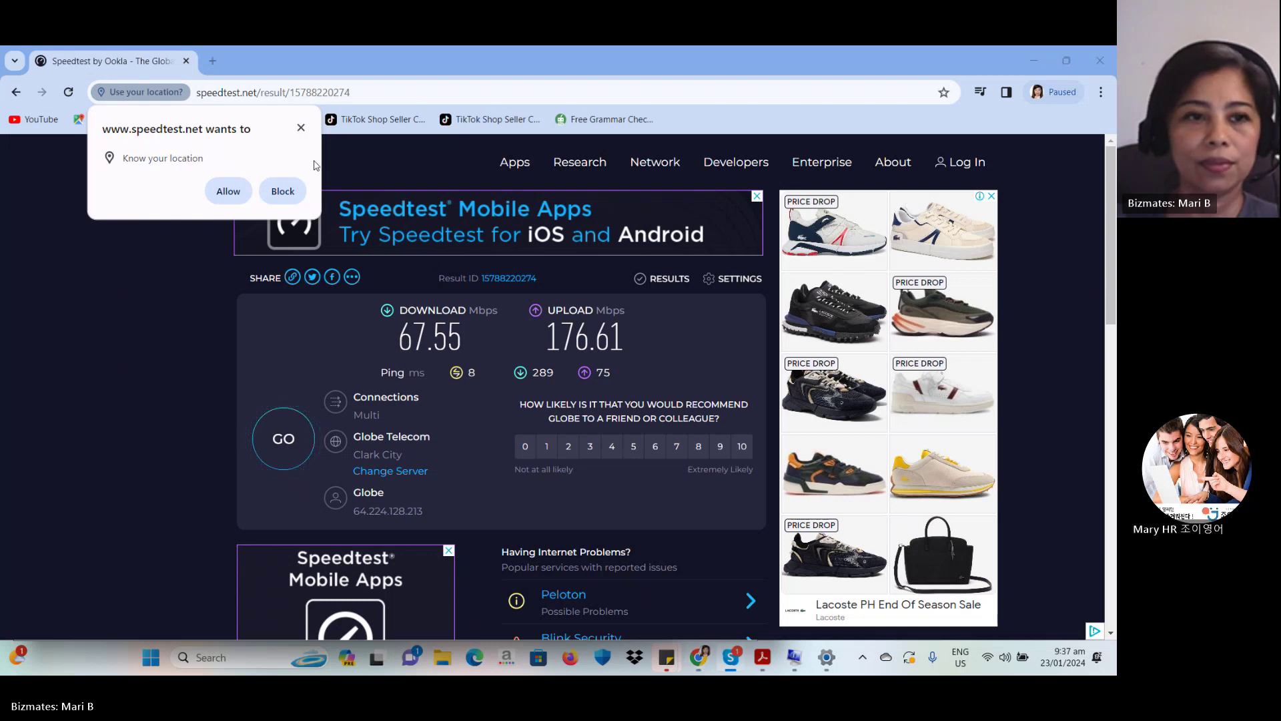
click(304, 128)
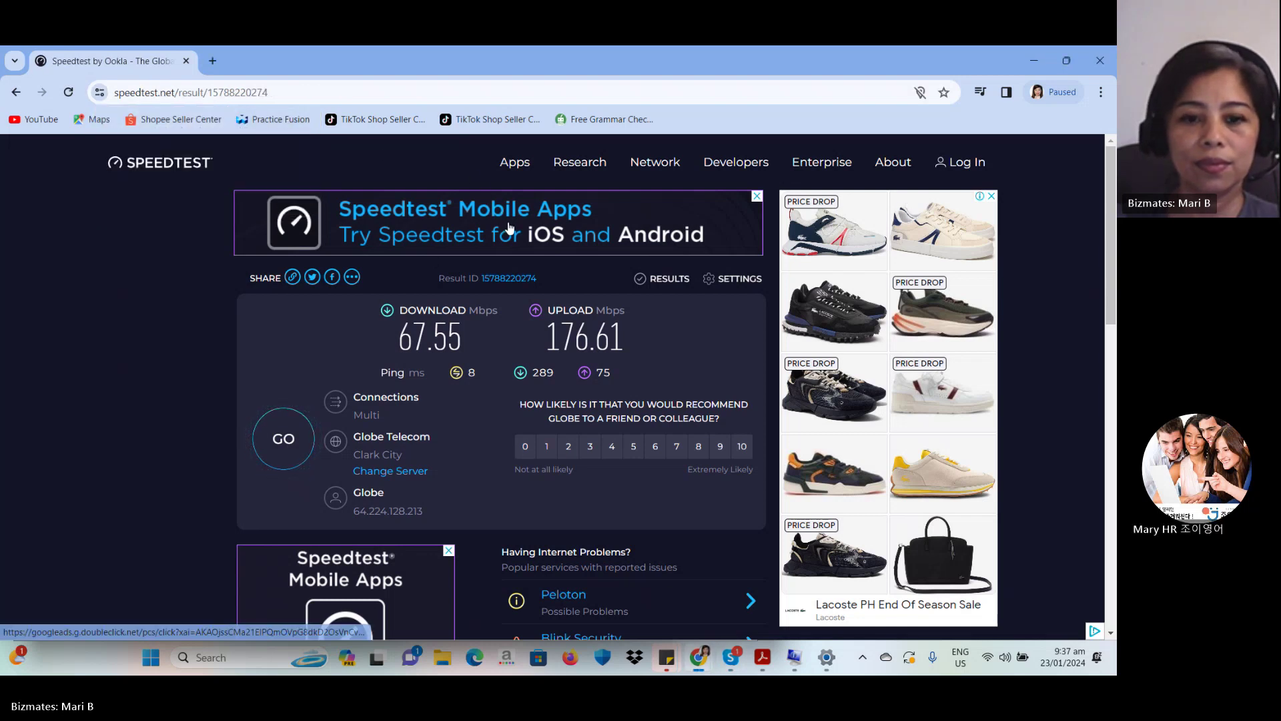